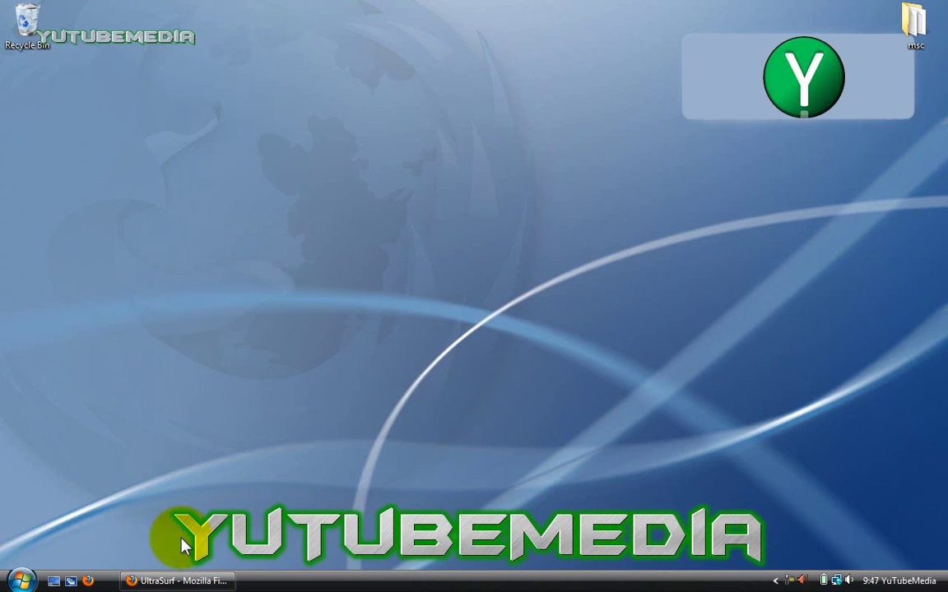
Switch to Firefox, download UltraSurf 9.95 from ultrareach.com, and save the u995 zip file to the desktop
left_click(168, 581)
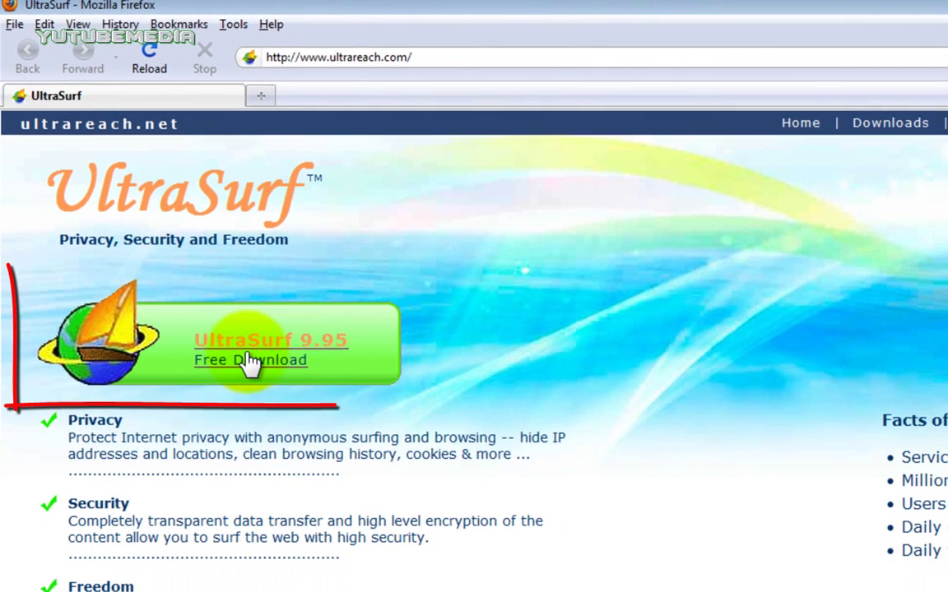
left_click(381, 553)
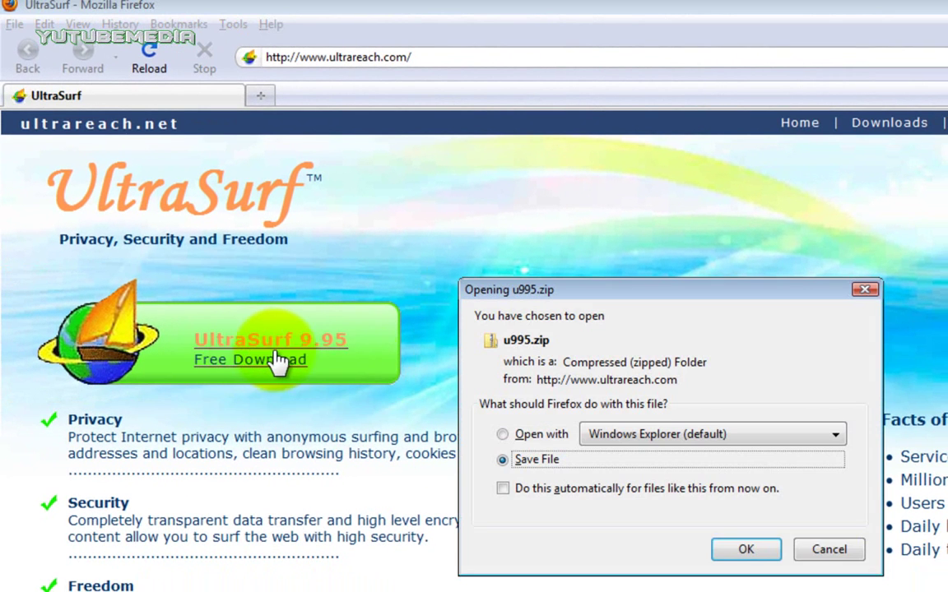
left_click(745, 549)
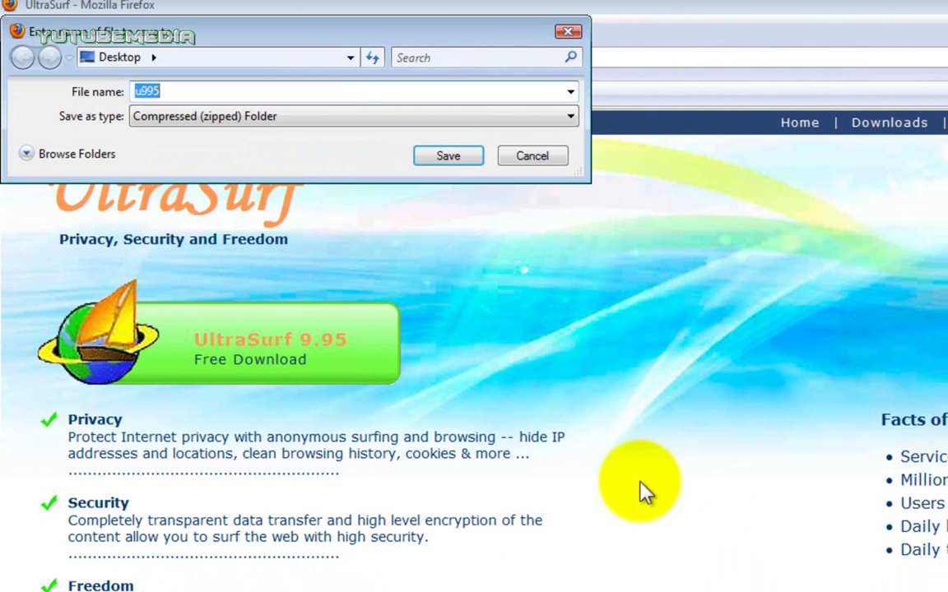
left_click(457, 155)
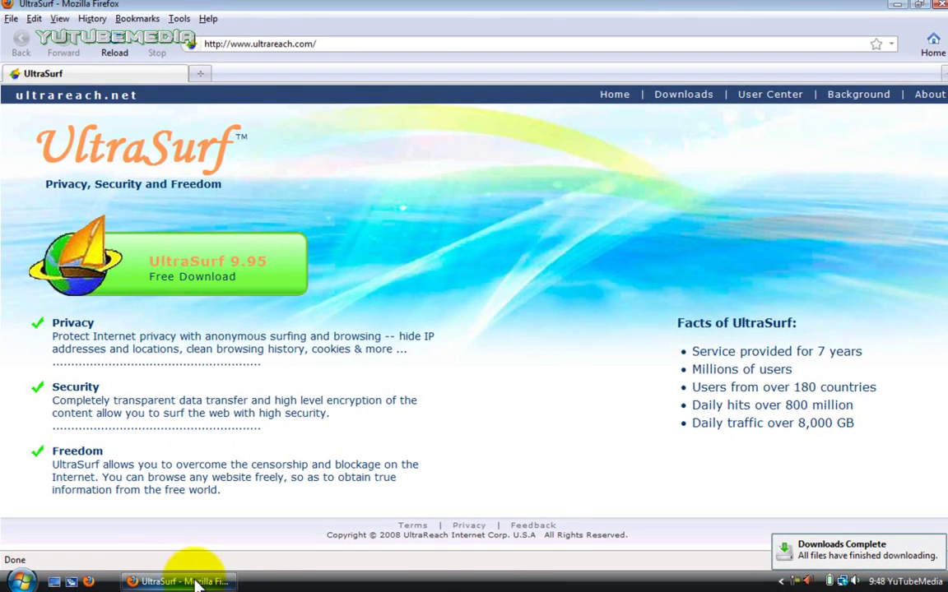
Extract the downloaded u995 archive into a u995 folder on the desktop and discard the zip file
left_click(188, 576)
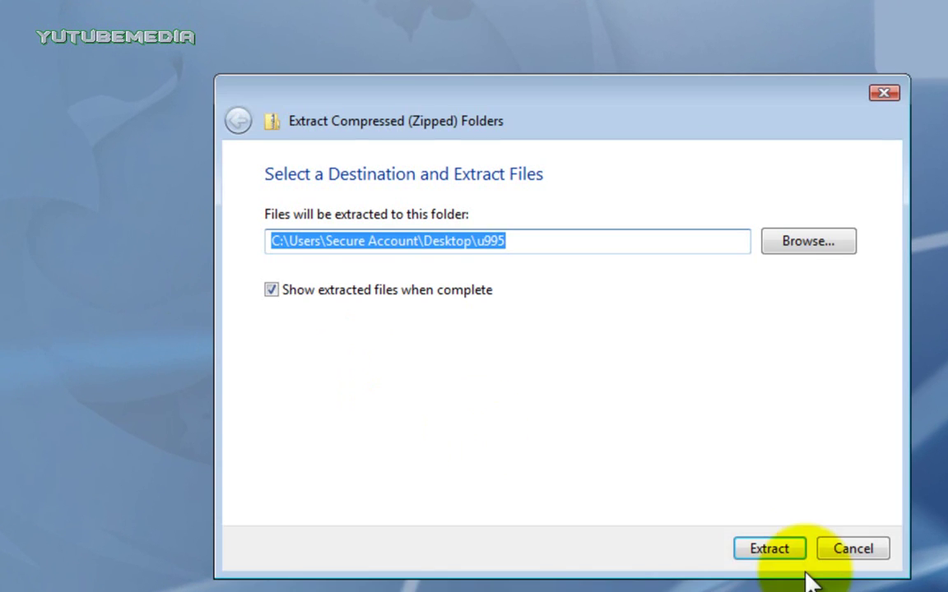
left_click(776, 551)
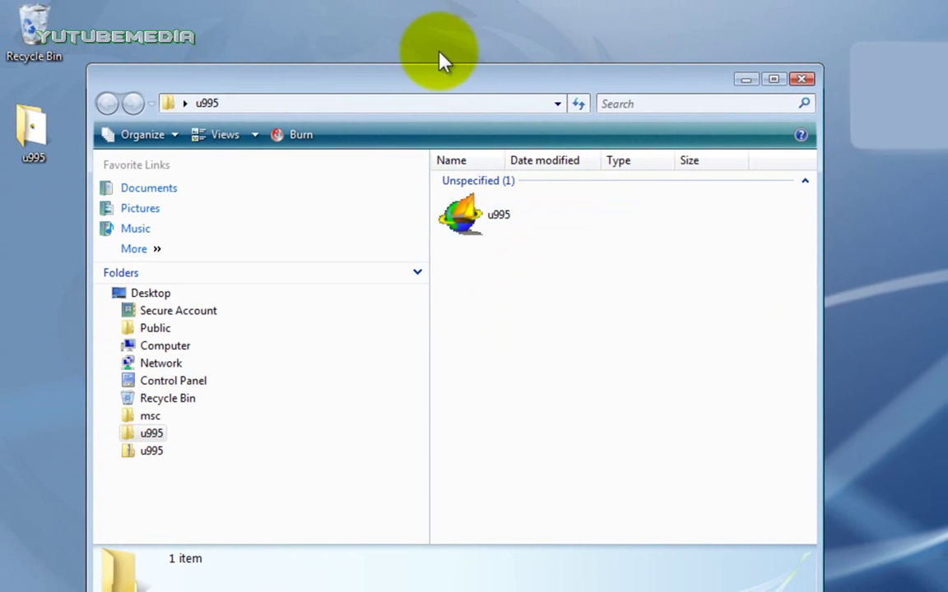
left_click_drag(430, 89, 830, 137)
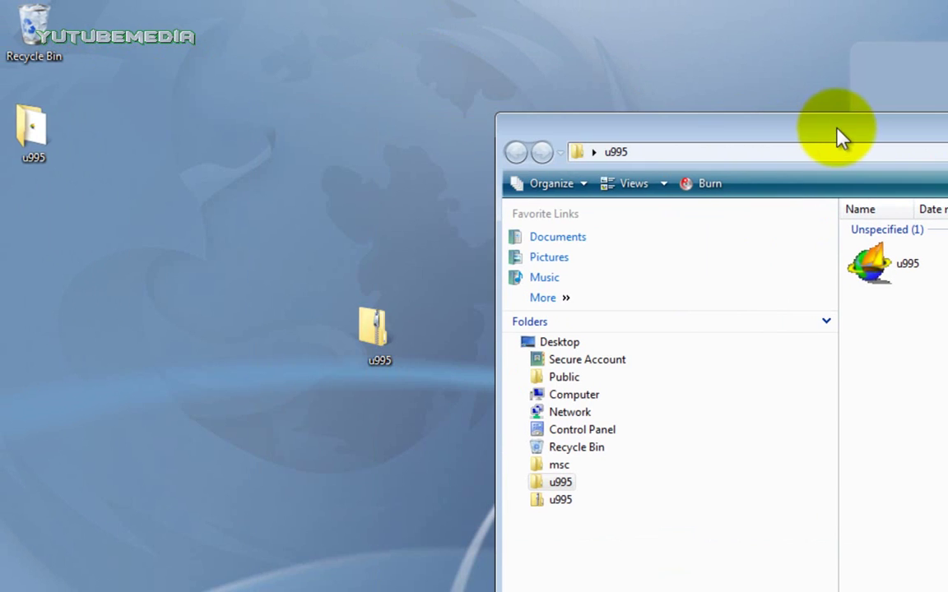
left_click_drag(8, 11, 12, 33)
left_click_drag(652, 136, 361, 81)
Launch the u995 application from the extracted folder and close the folder window
double_click(599, 210)
left_click(639, 383)
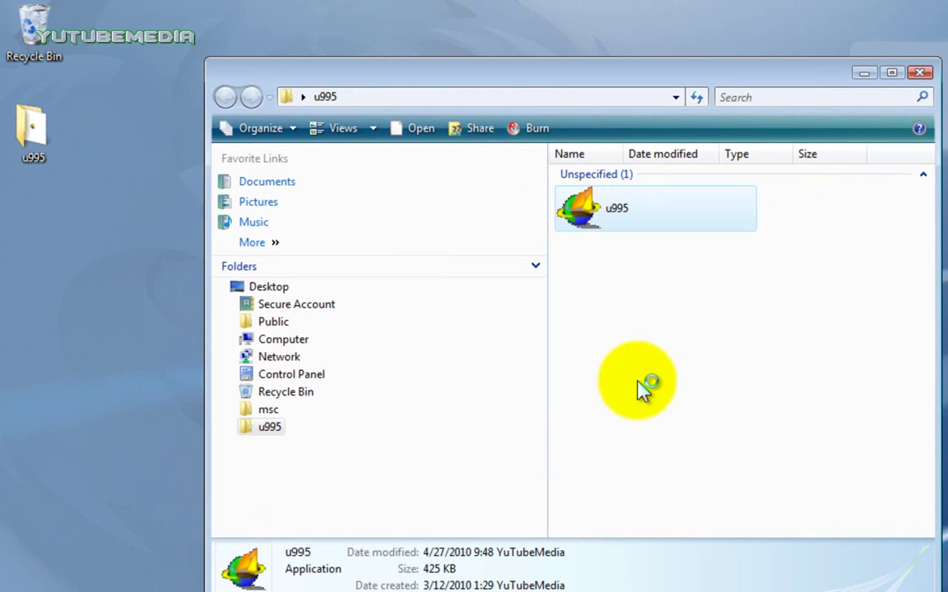
left_click(922, 74)
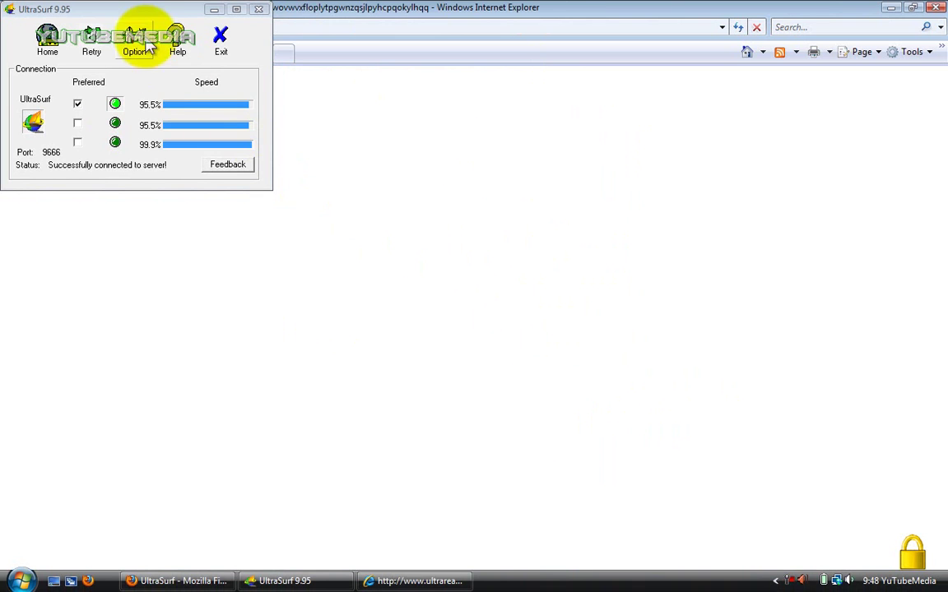
Enable Hide Golden Lock in the UltraSurf options and minimize the UltraSurf window
left_click_drag(130, 10, 163, 145)
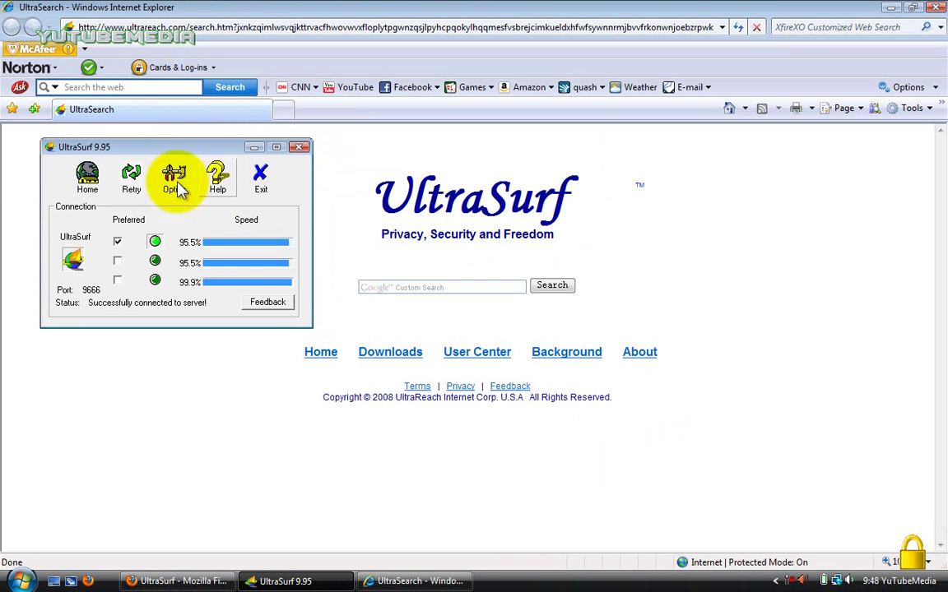
left_click_drag(148, 147, 158, 148)
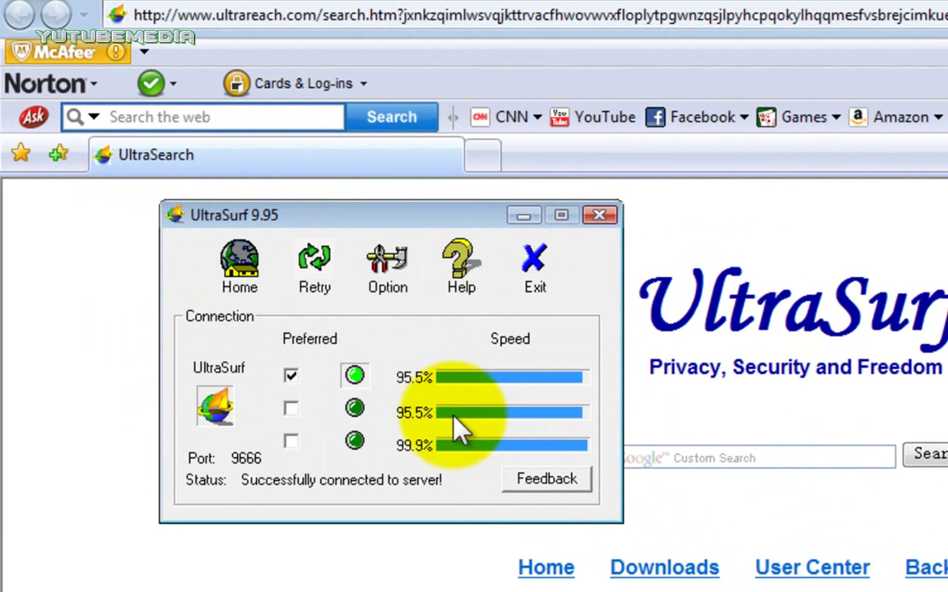
left_click(391, 278)
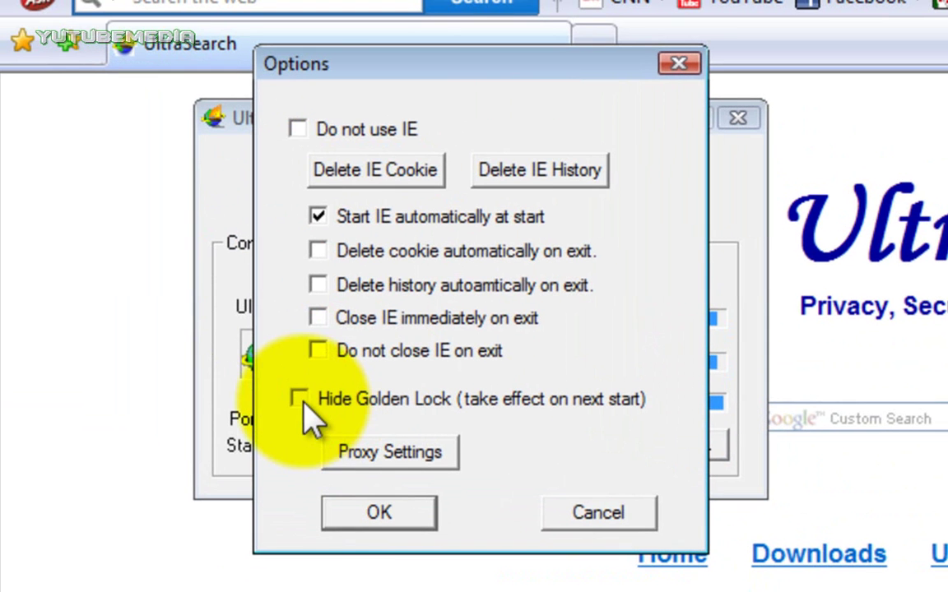
left_click(197, 353)
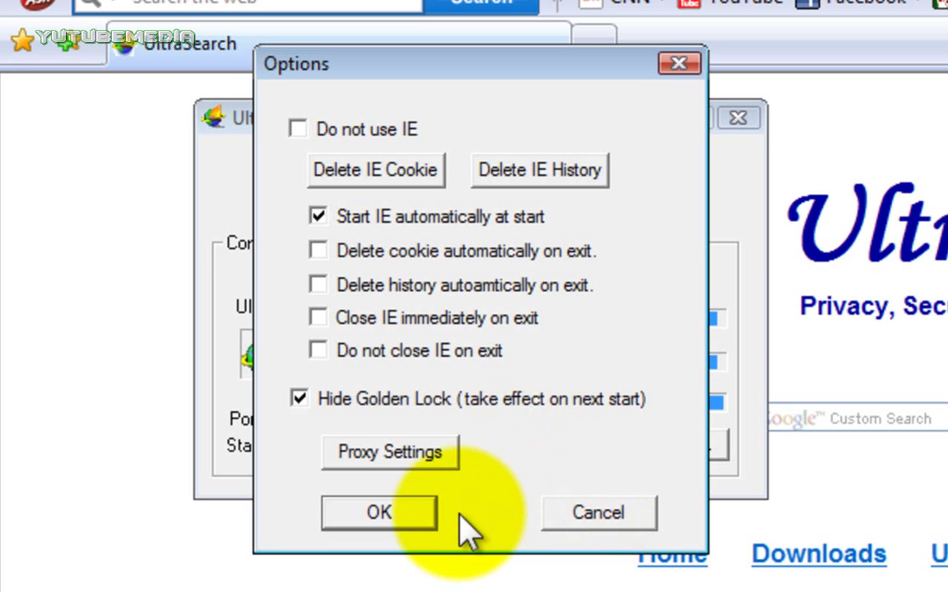
left_click(380, 514)
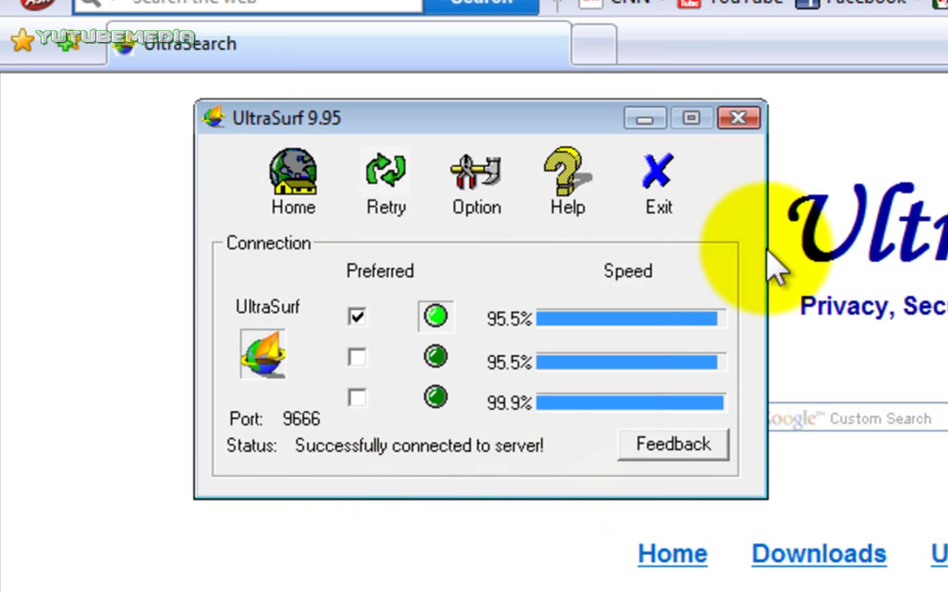
left_click(644, 121)
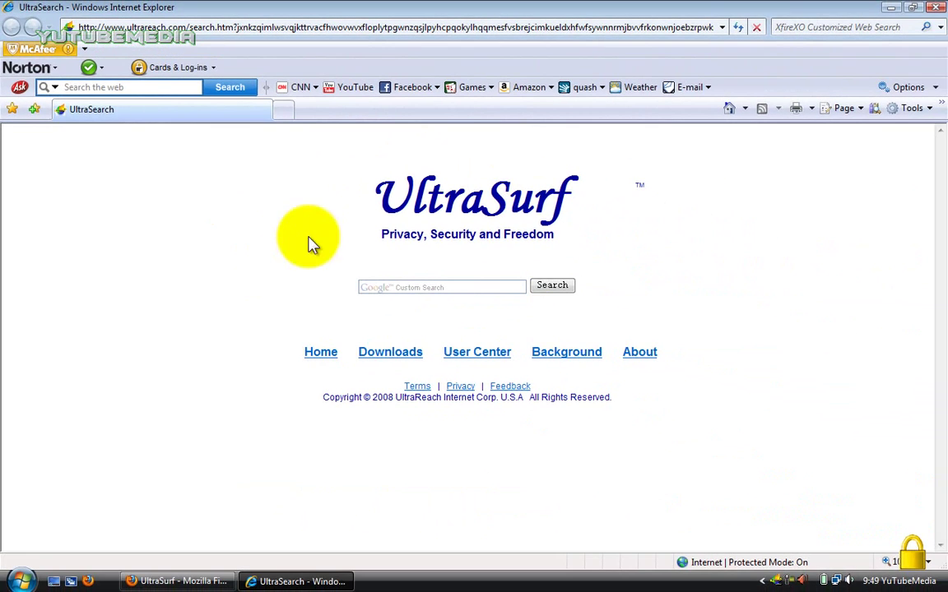
Switch to Firefox and try to open proxify.com without the UltraSurf proxy
left_click(177, 580)
left_click(322, 47)
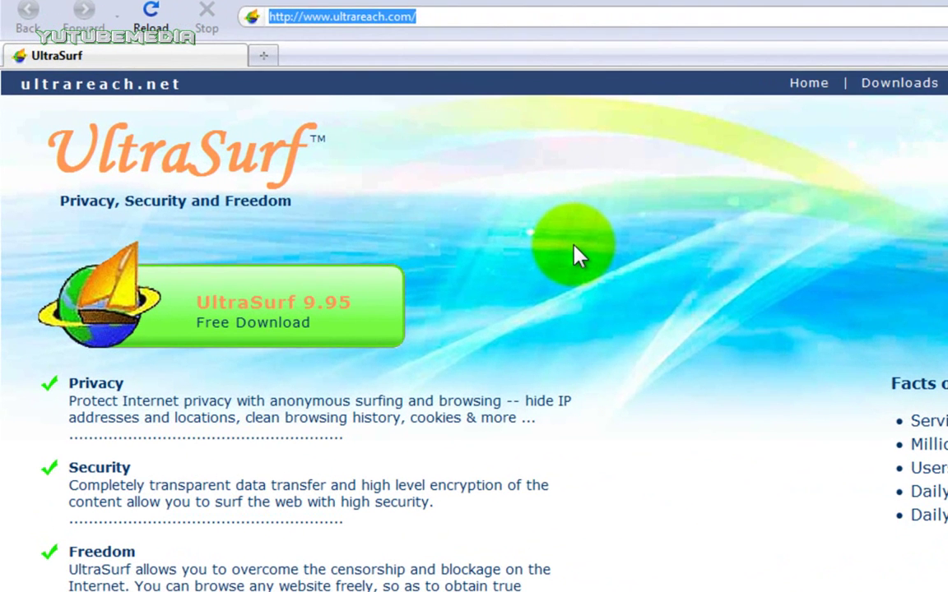
type("pro")
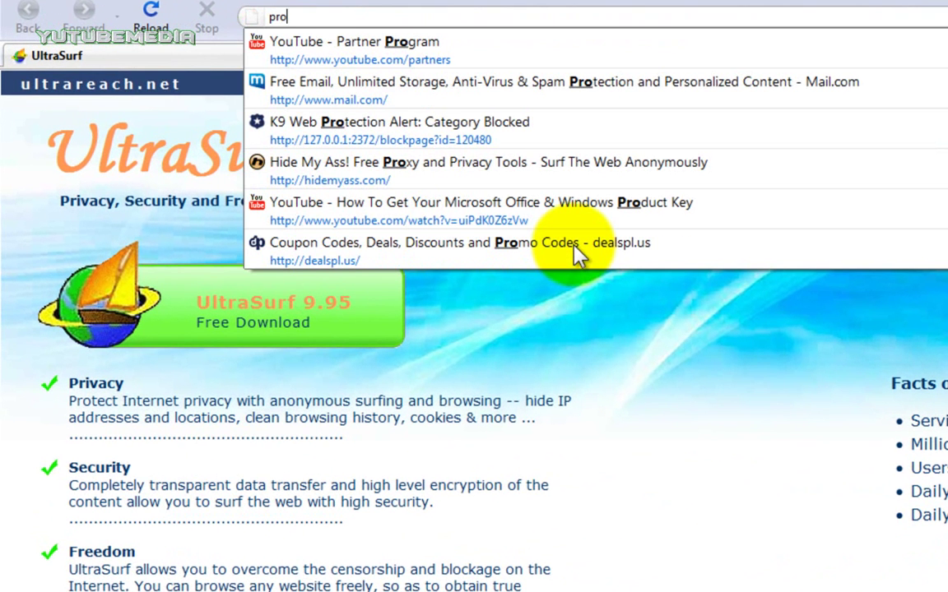
type("xify")
key("Down")
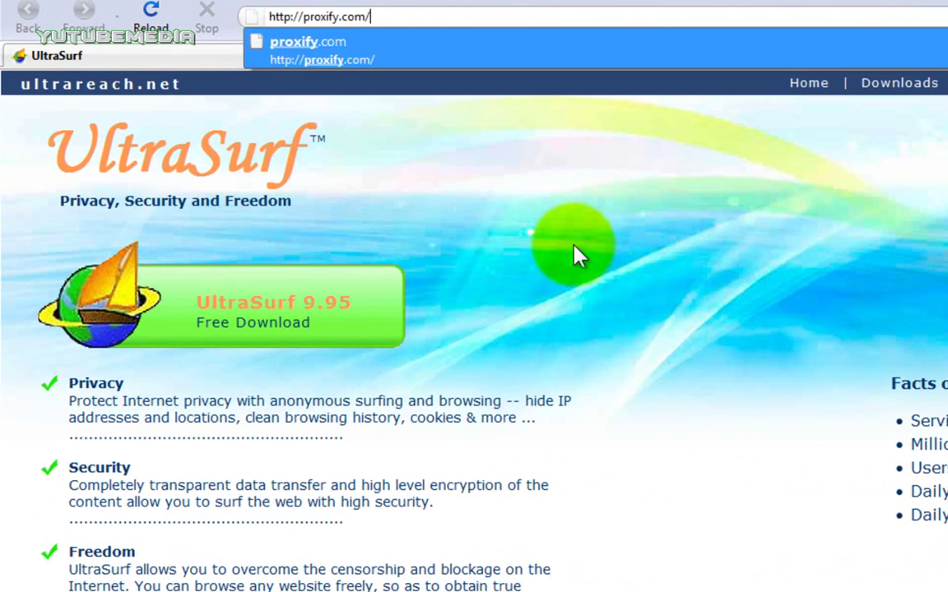
key("Return")
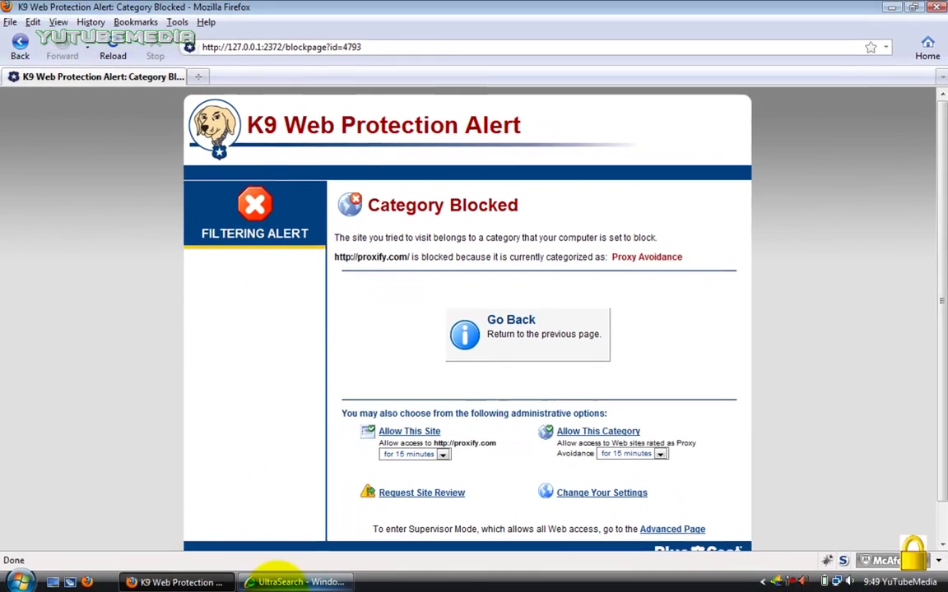
Switch to Internet Explorer and open proxify.com through UltraSurf
left_click(280, 581)
left_click(180, 27)
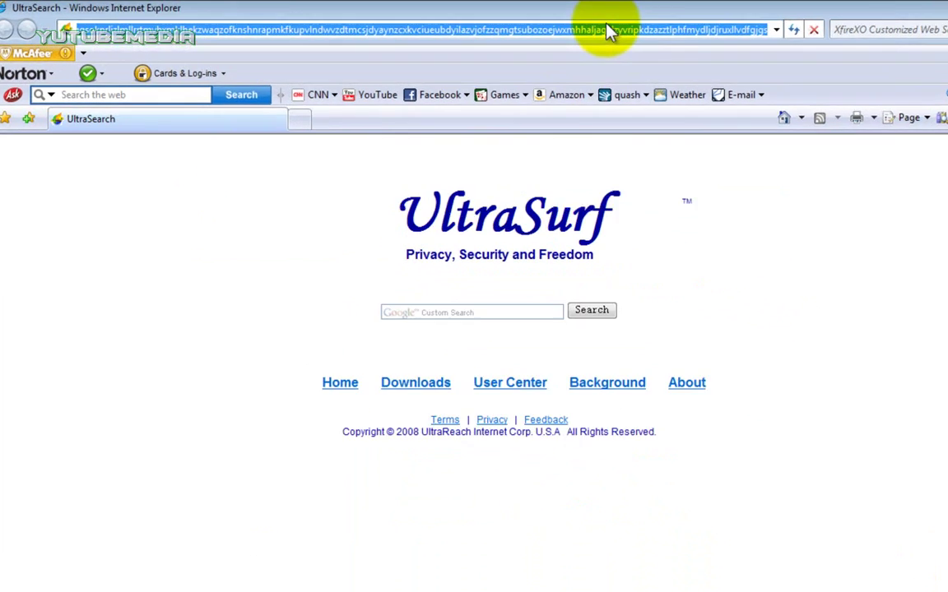
type("pr")
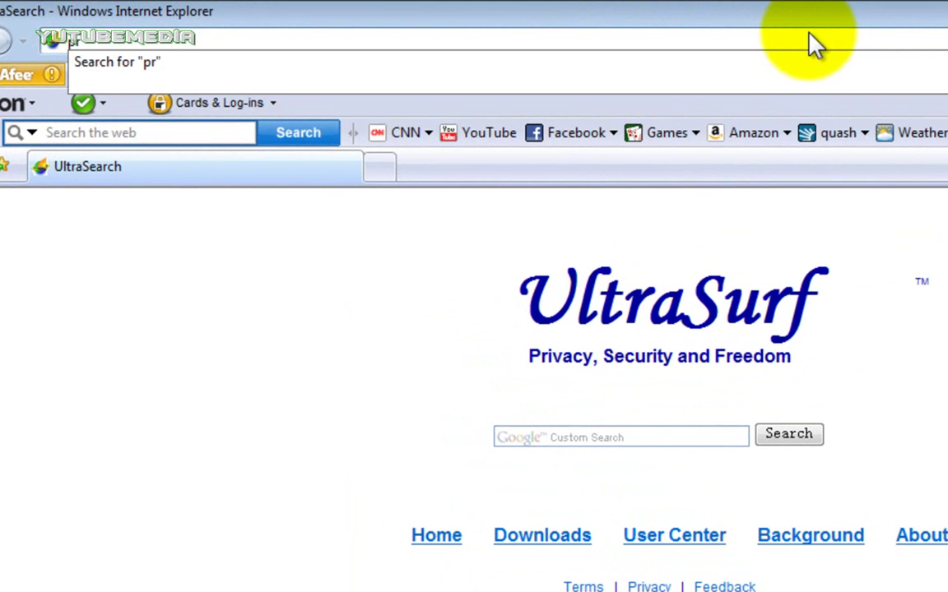
type("oxify.com")
key("Return")
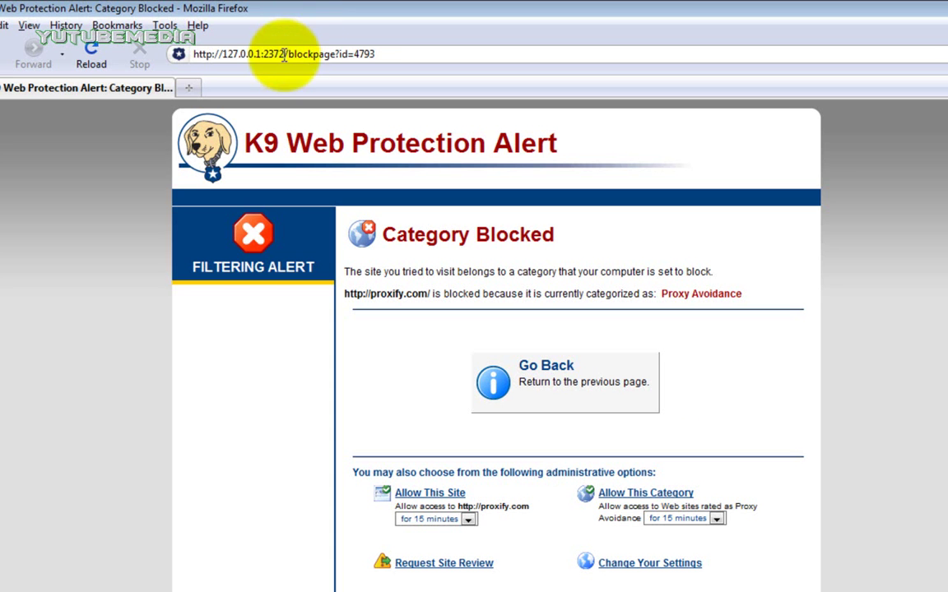
Try to open facebook.com in Firefox for comparison
left_click(282, 53)
type("facebook.com")
key("Return")
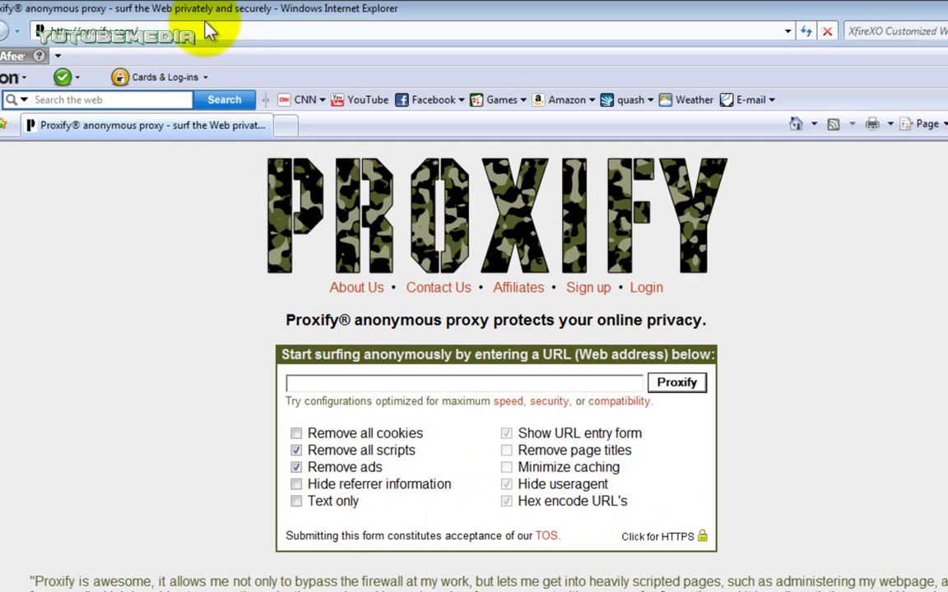
Open facebook.com in Internet Explorer through UltraSurf
left_click(206, 31)
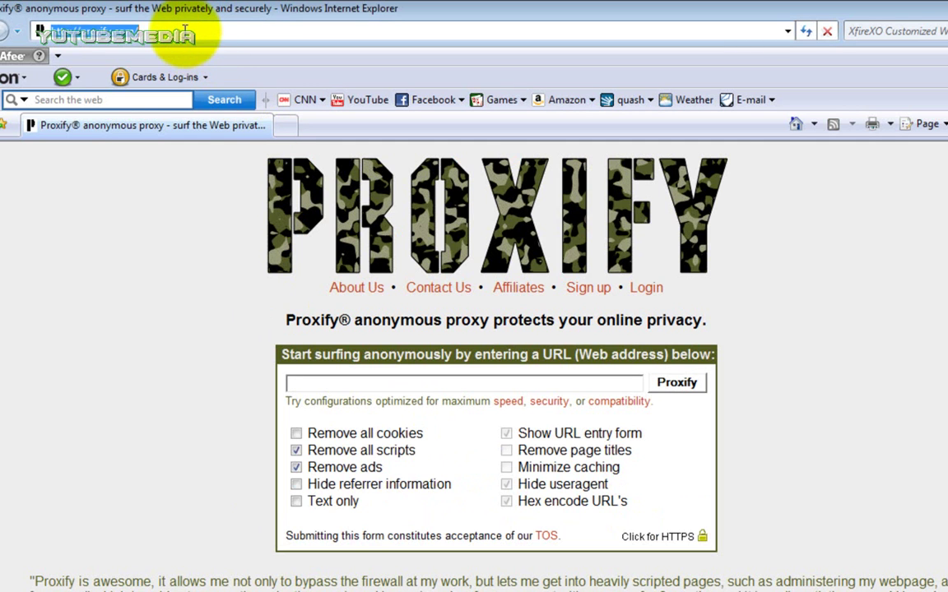
type("facebook.com")
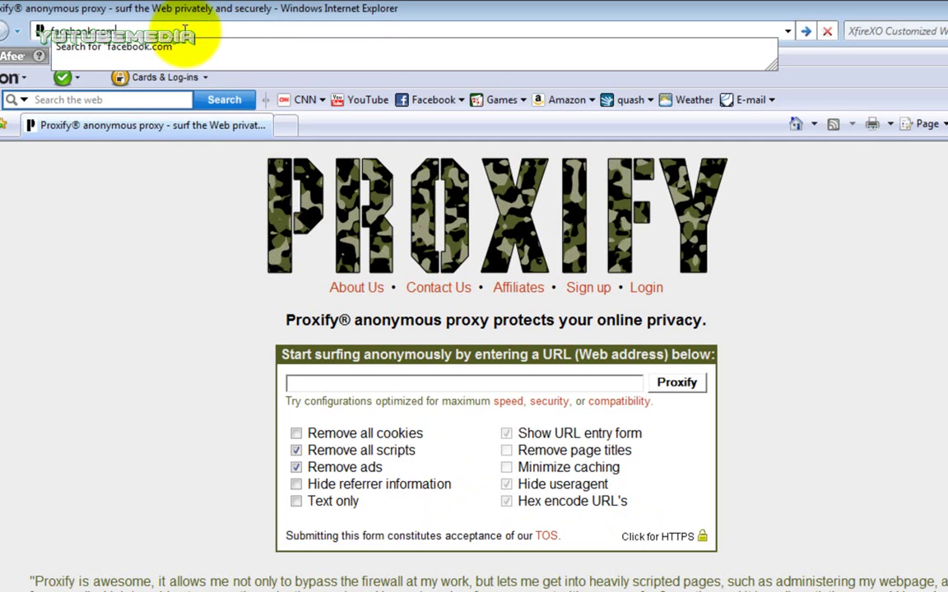
key("Return")
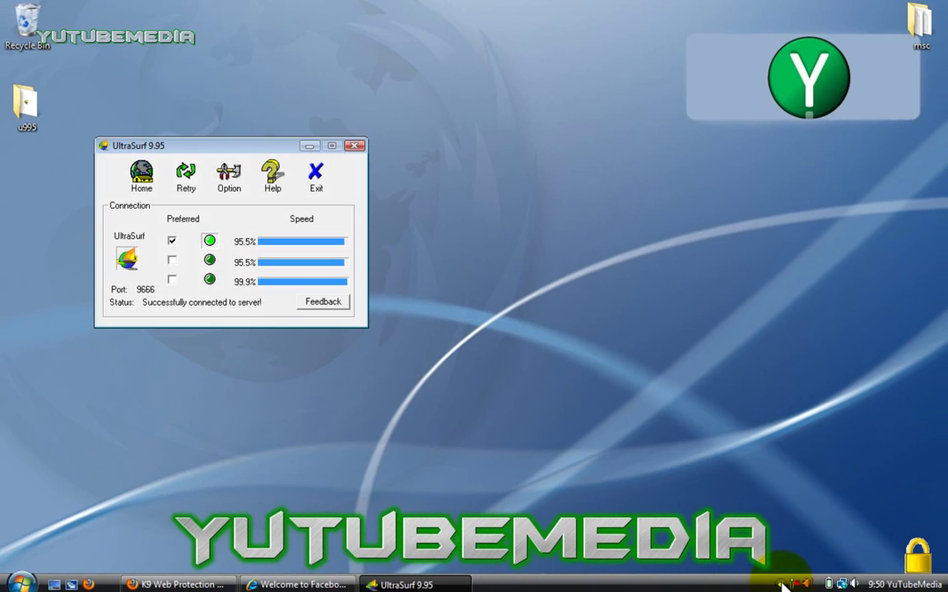
Set the UltraSurf options to delete cookies and history automatically and close IE immediately on exit
left_click(284, 177)
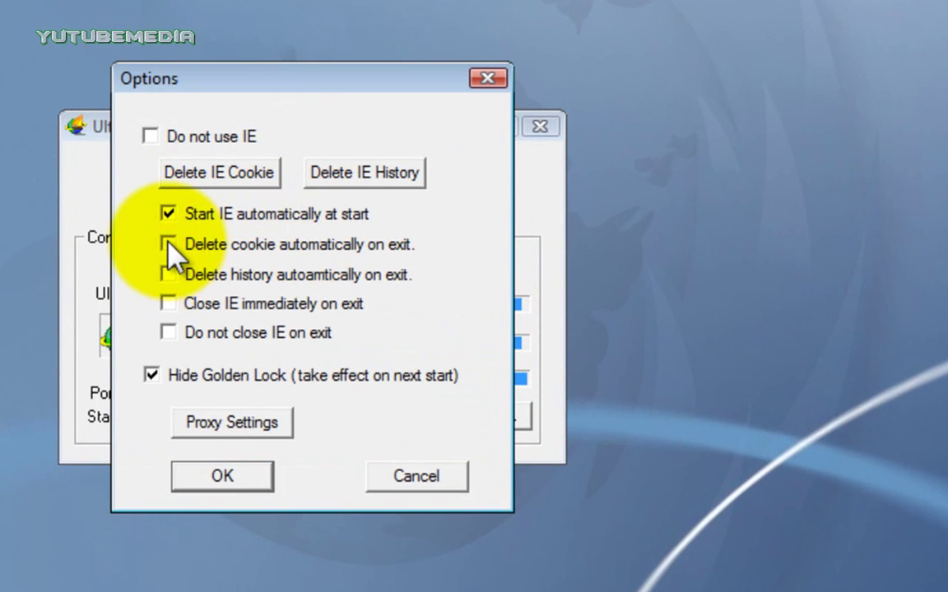
left_click(168, 244)
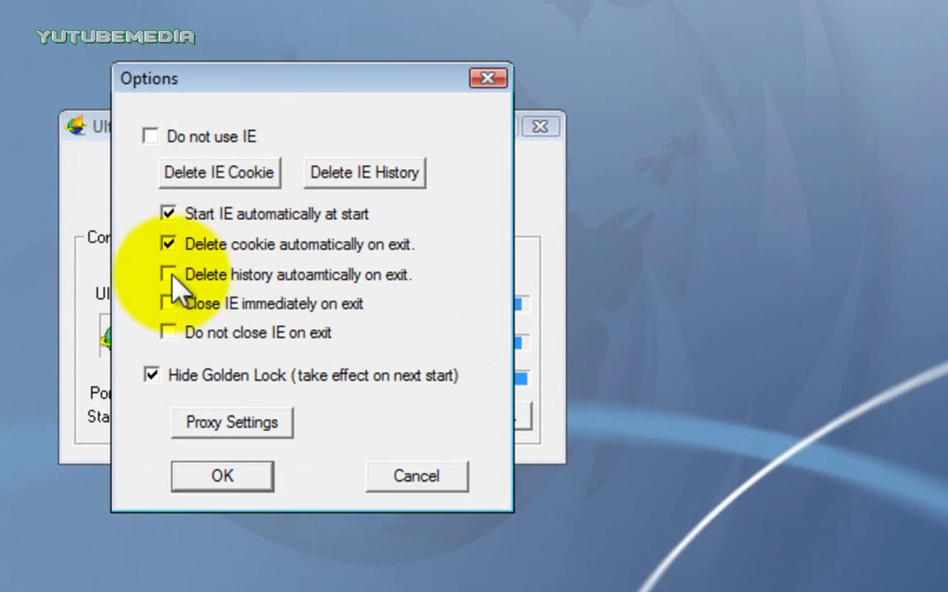
left_click(169, 275)
left_click(169, 303)
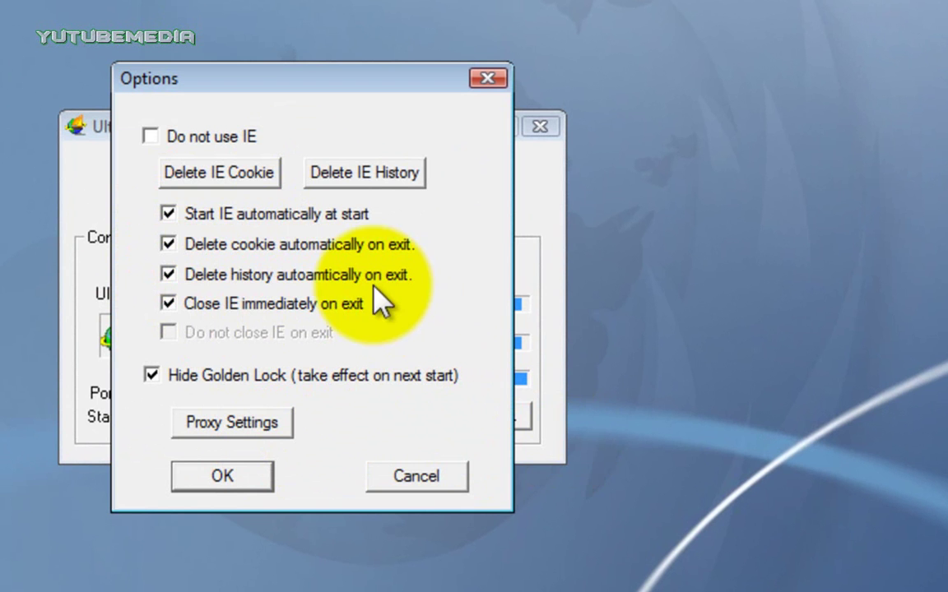
left_click(216, 473)
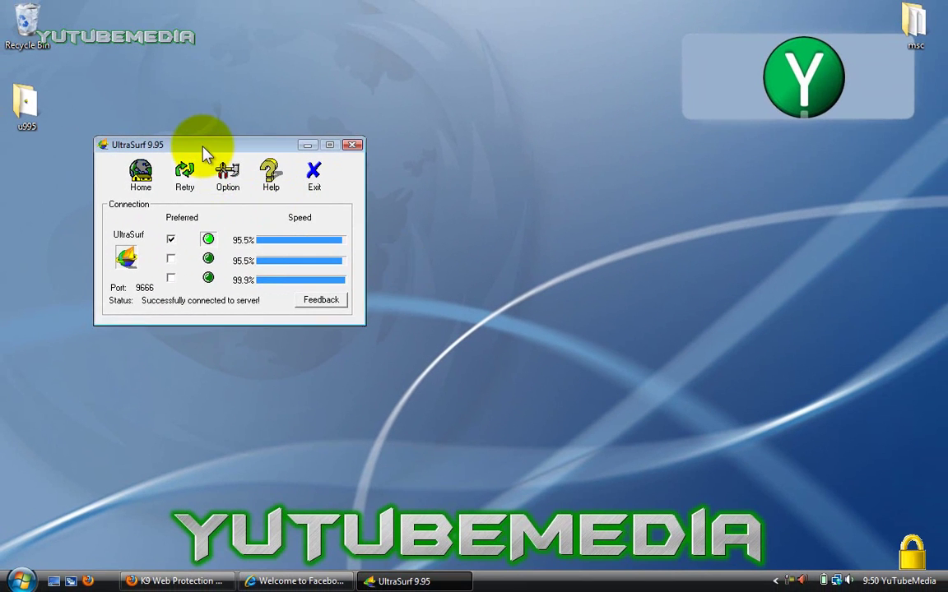
left_click_drag(206, 154, 248, 161)
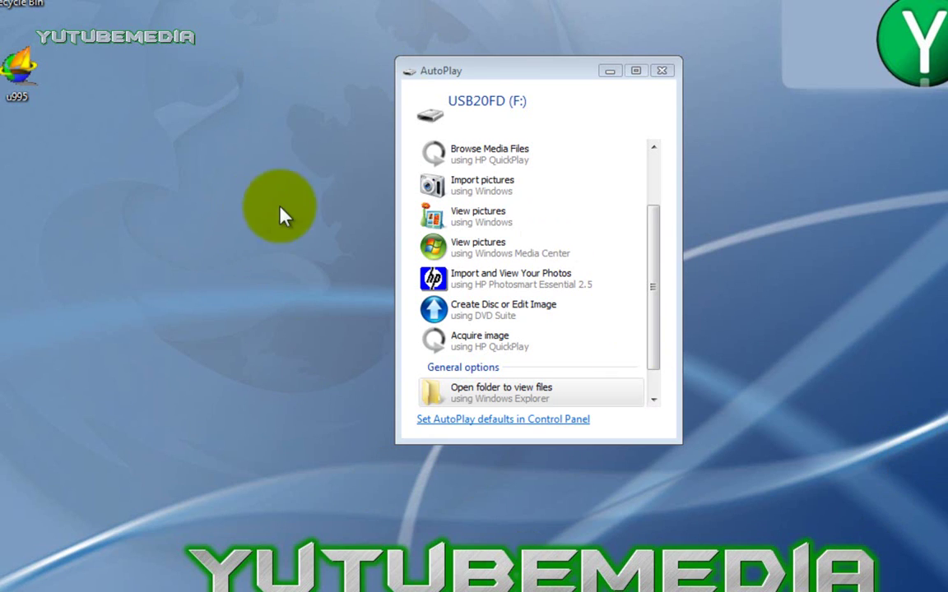
Open the USB20FD (F:) drive to view its files, and open the Computer window with the list of drives
left_click_drag(477, 72, 448, 64)
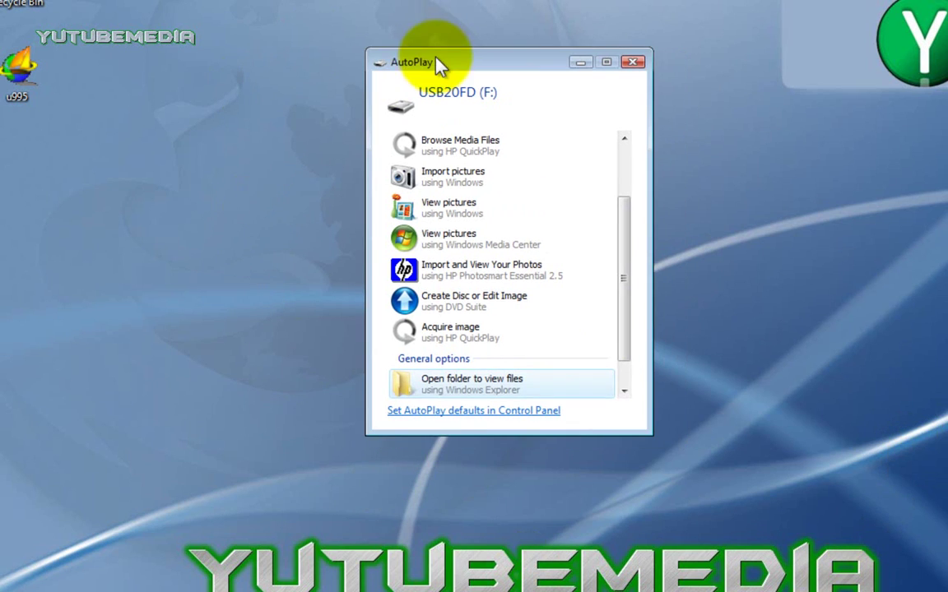
left_click(454, 388)
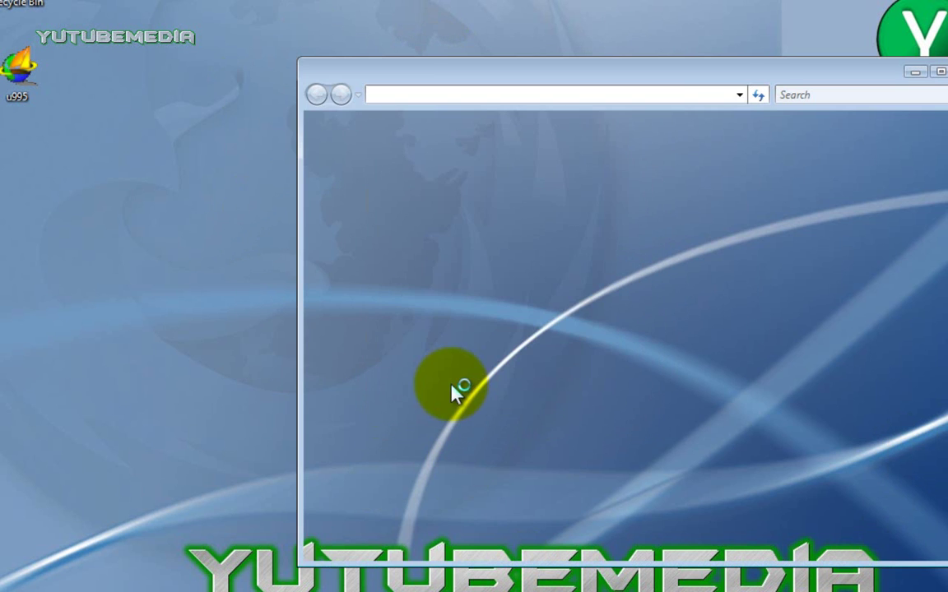
key("super")
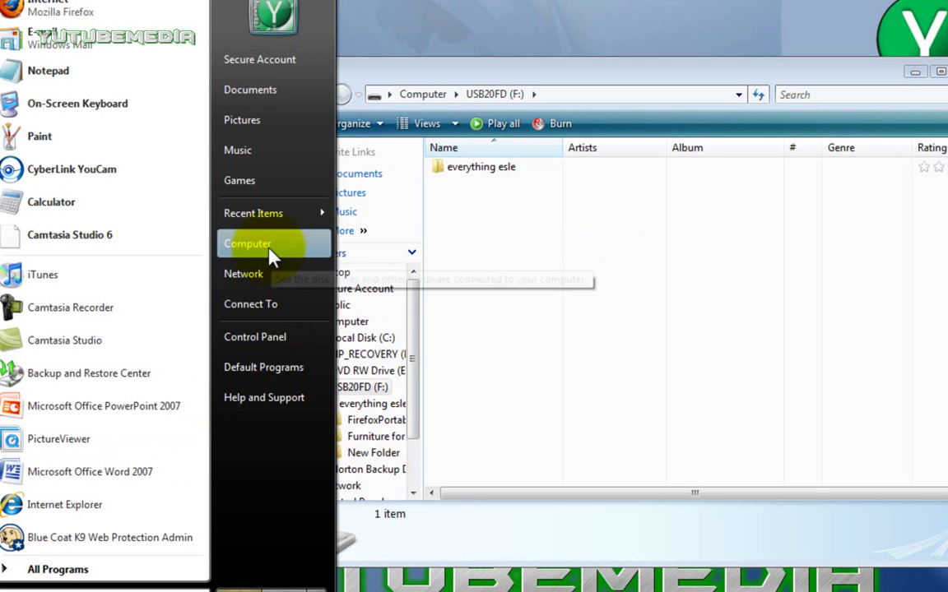
left_click(255, 246)
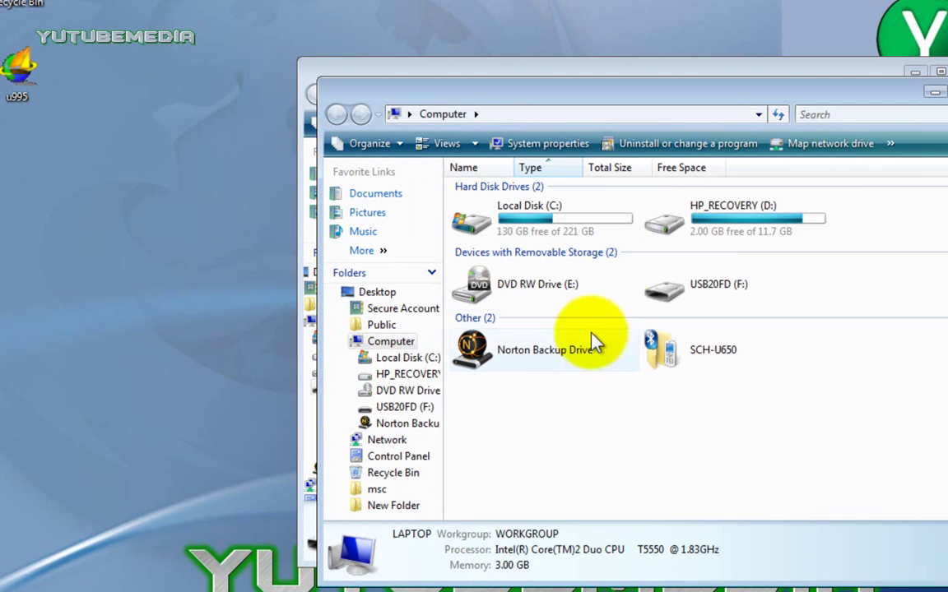
Open the USB20FD (F:) drive from the Computer window and place its window beside the u995 file on the desktop
left_click(712, 287)
left_click(625, 305)
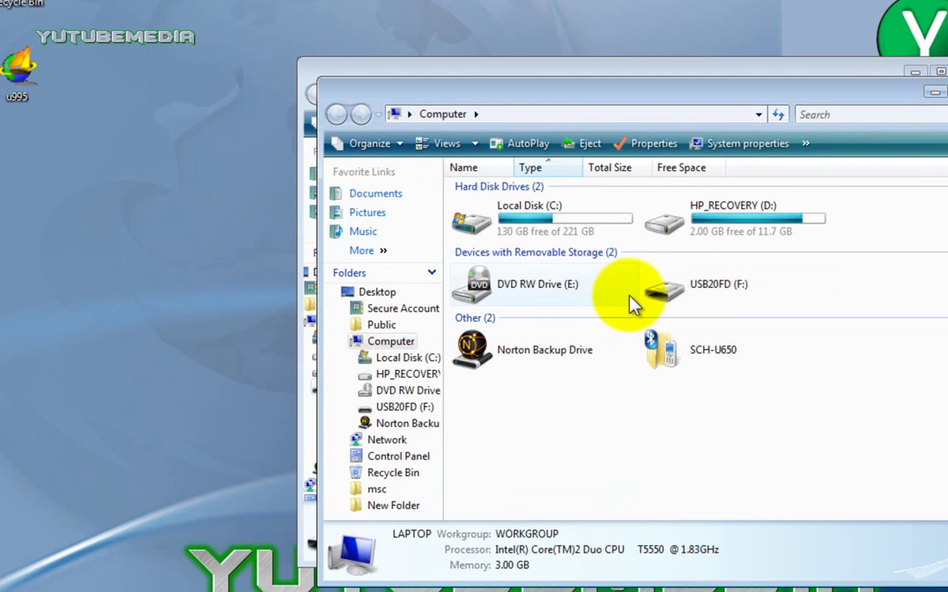
left_click(723, 303)
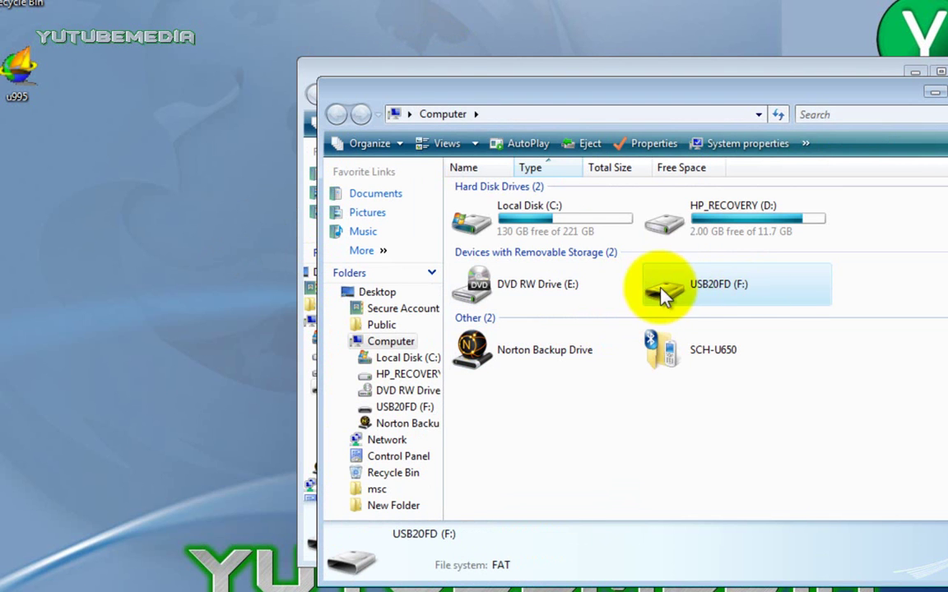
double_click(716, 284)
left_click_drag(855, 103, 812, 149)
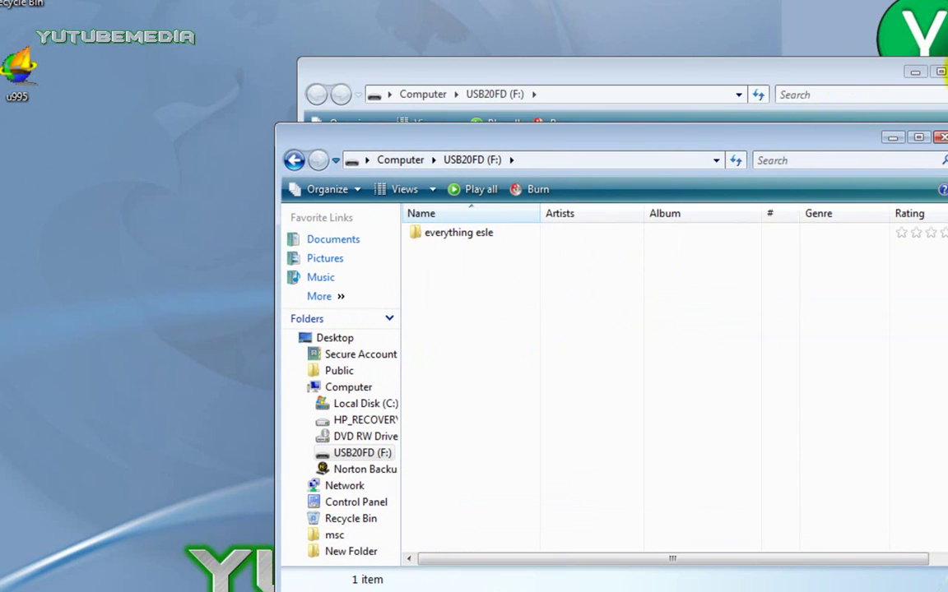
left_click_drag(557, 150, 494, 37)
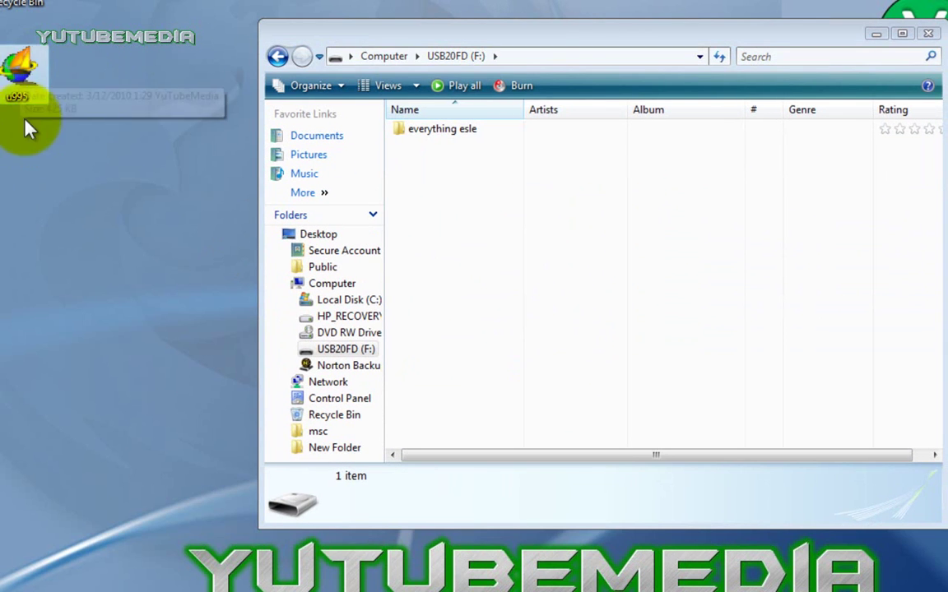
Copy the u995 application from the desktop to the root of the USB20FD (F:) drive and select the copy
left_click_drag(18, 79, 498, 212)
left_click(475, 261)
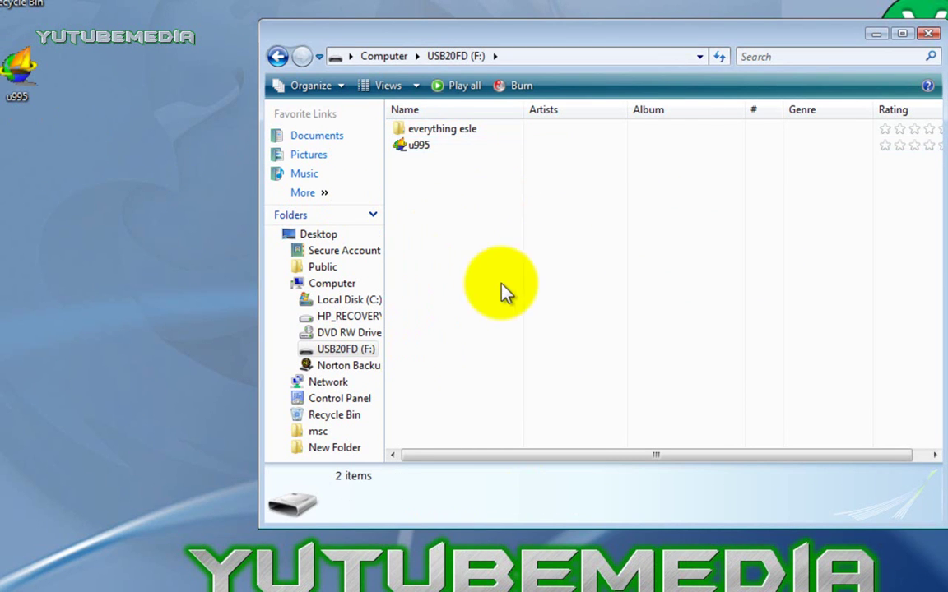
left_click(419, 150)
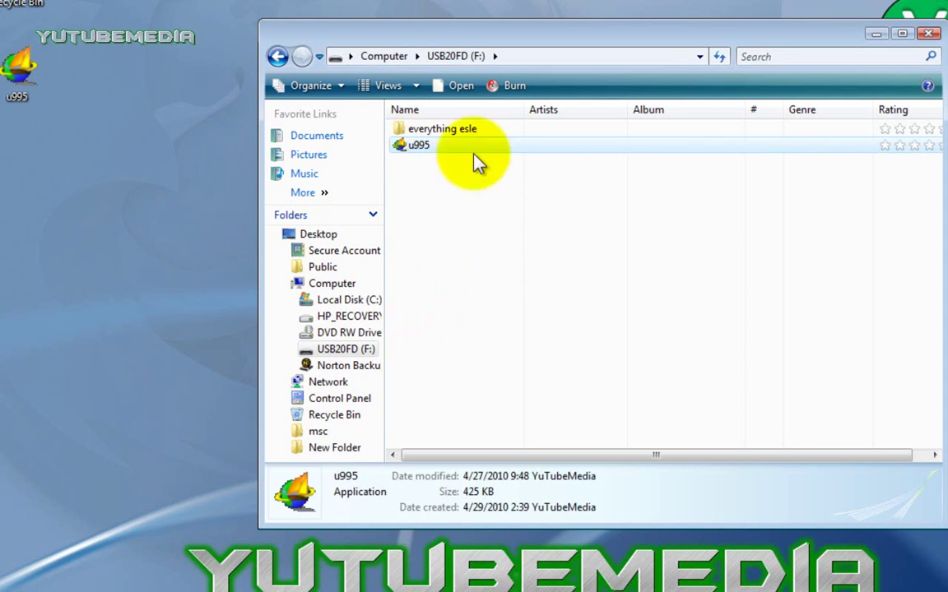